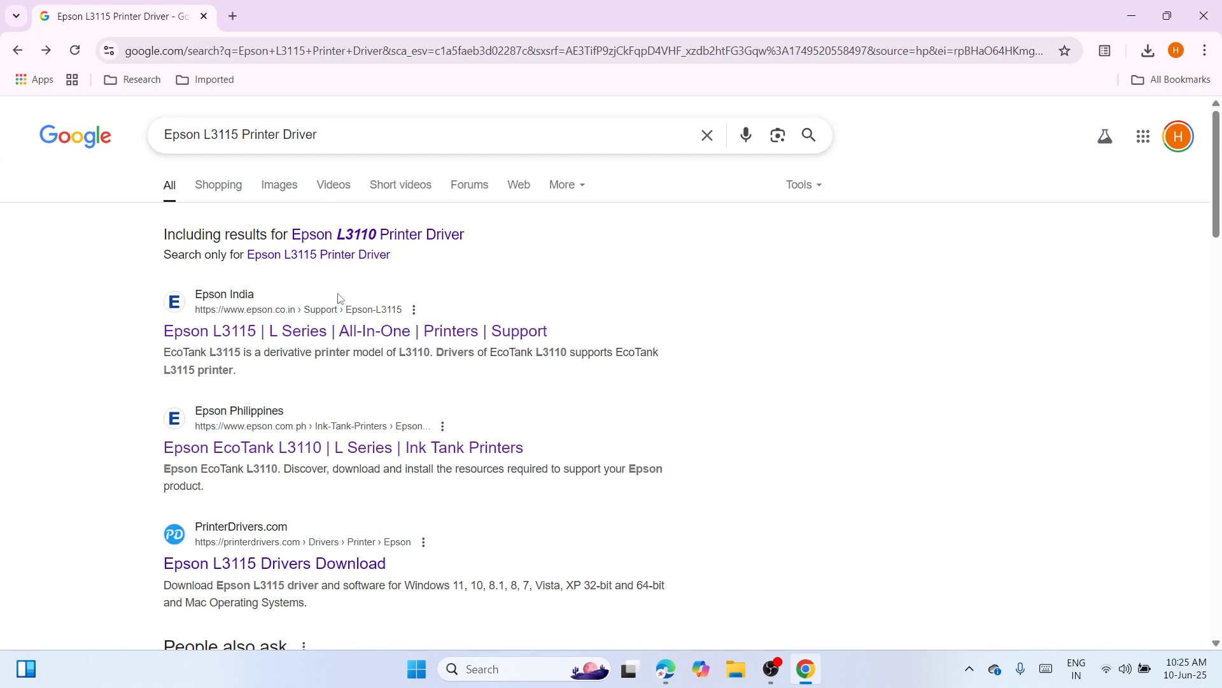
- Open Epson India's L3115 support page from the search results and filter its downloads for Windows 10 64-bit
click(332, 332)
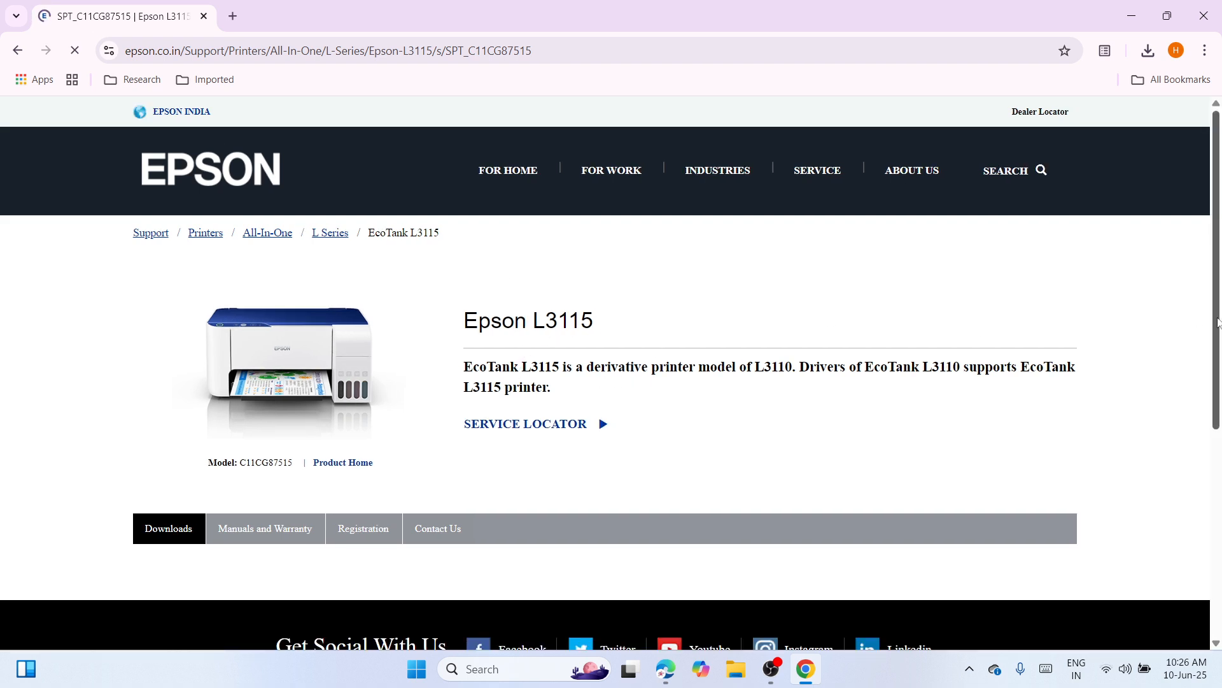
drag(1218, 333, 1219, 417)
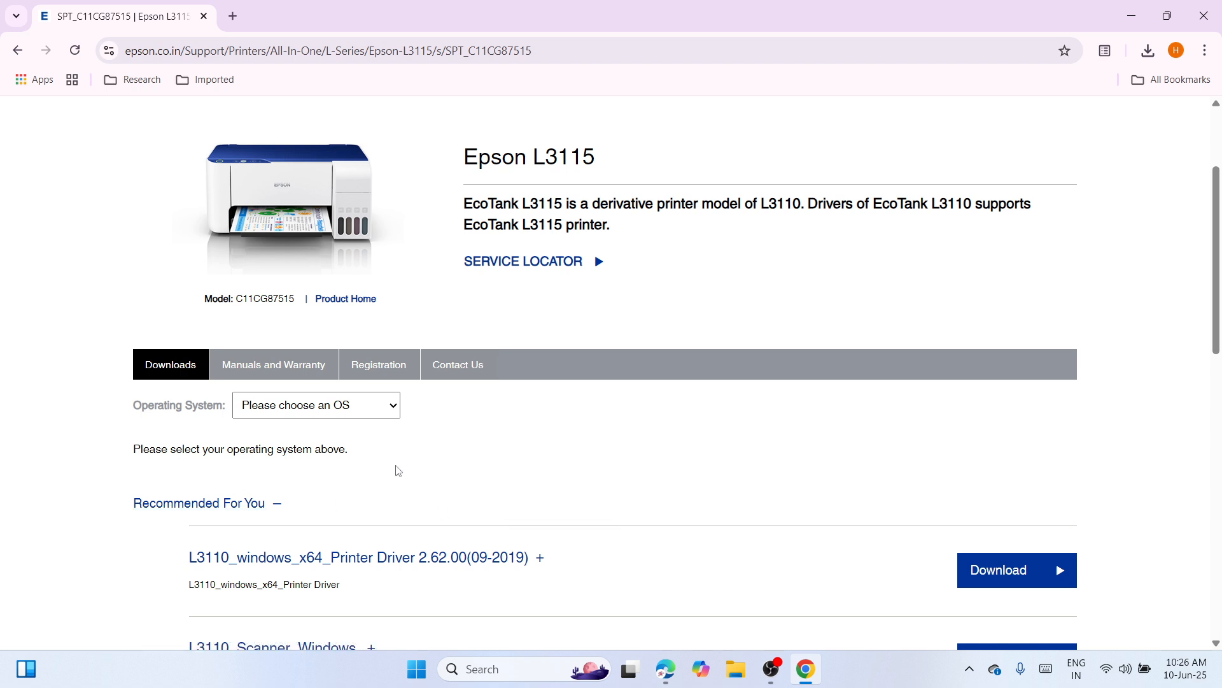
click(393, 410)
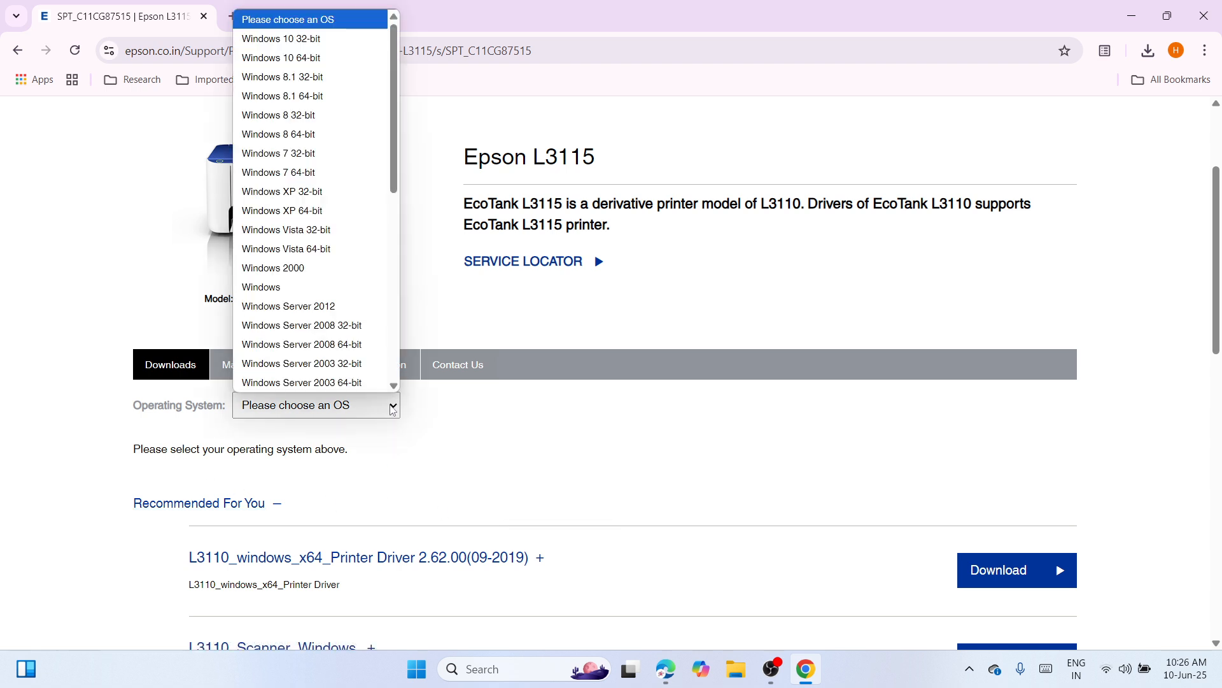
click(317, 57)
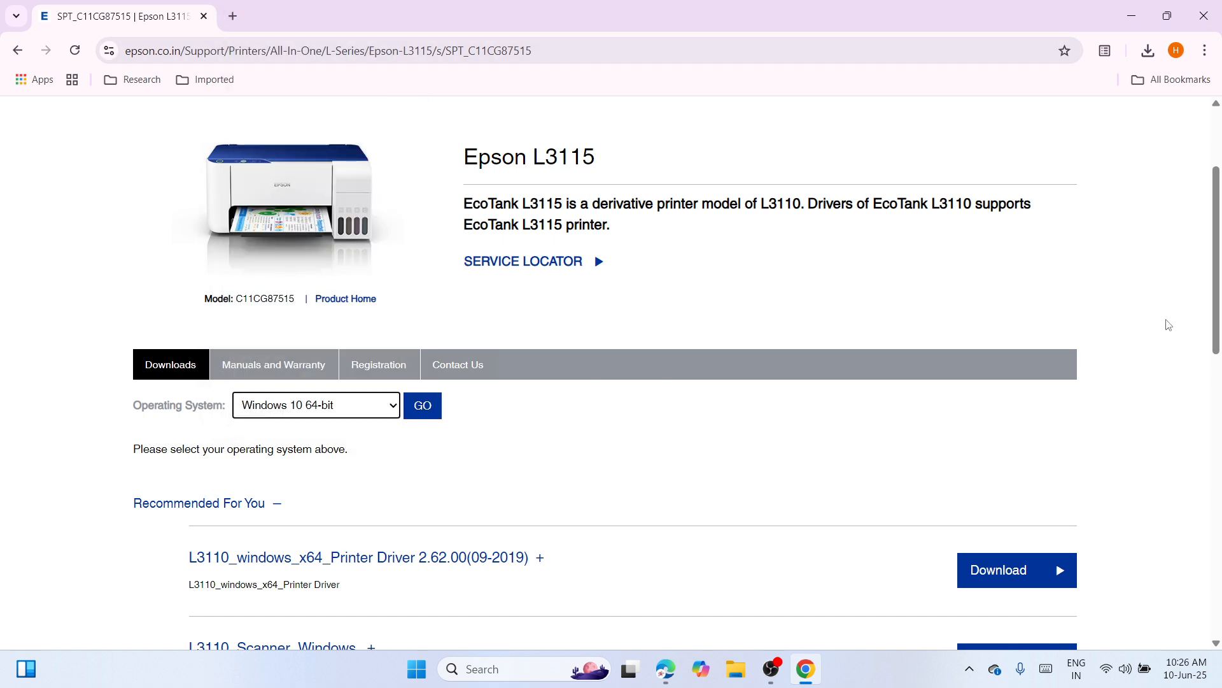
scroll(1217, 320, down, 2)
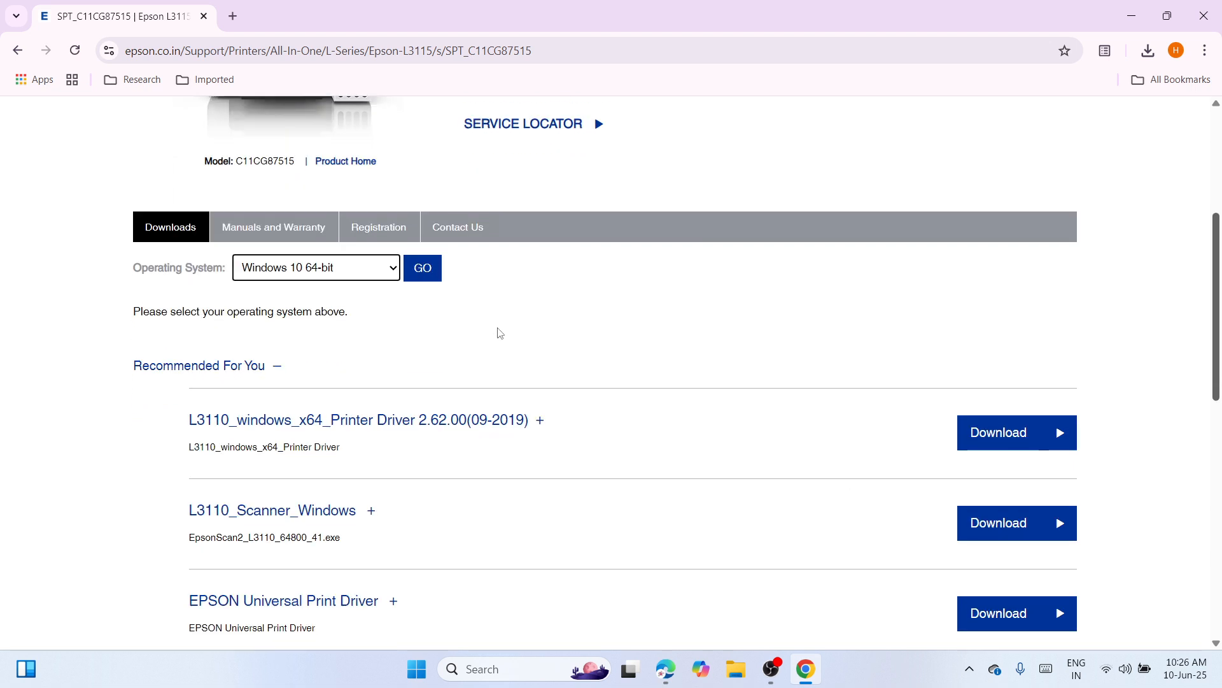
click(426, 275)
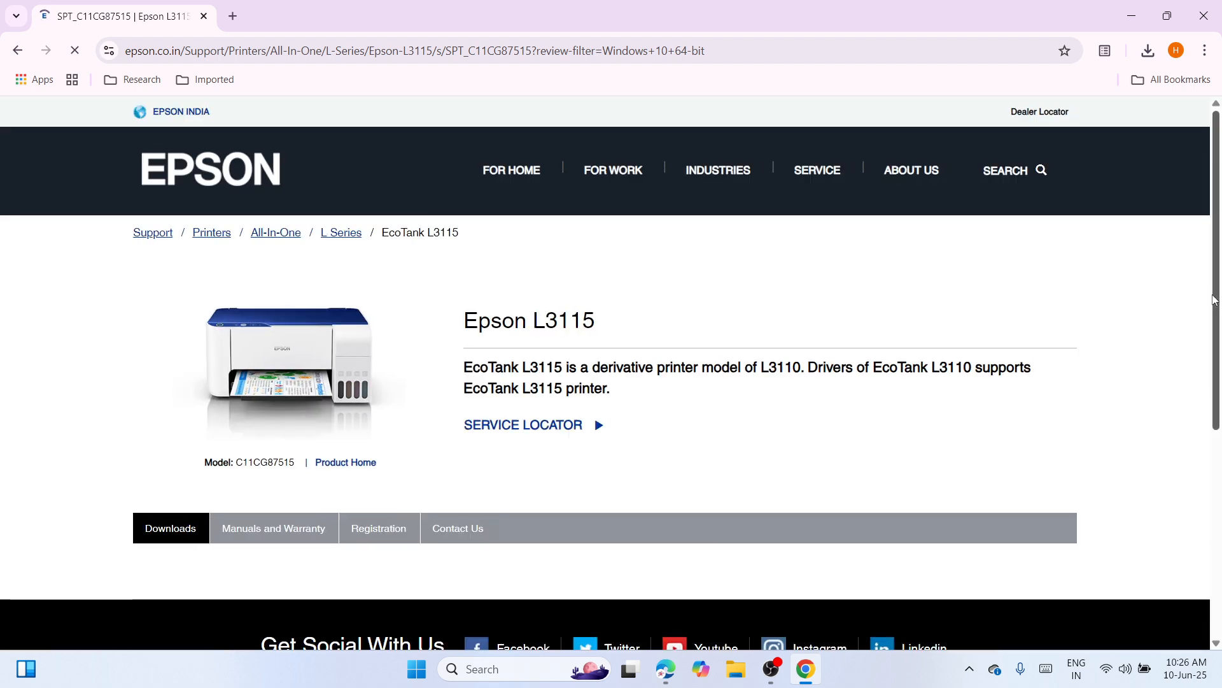
- Download L3110_windows_x64_Printer Driver 2.62.00(09-2019), accepting the license agreement, and close the browser
drag(1216, 301, 1219, 464)
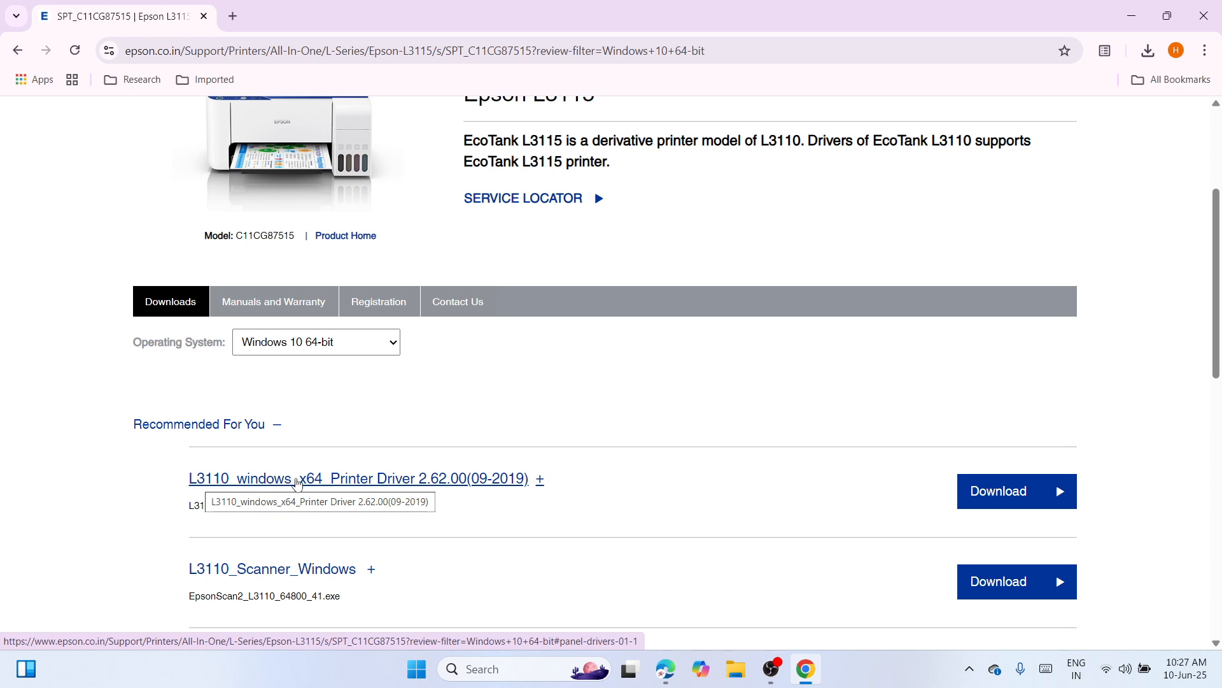
click(1017, 497)
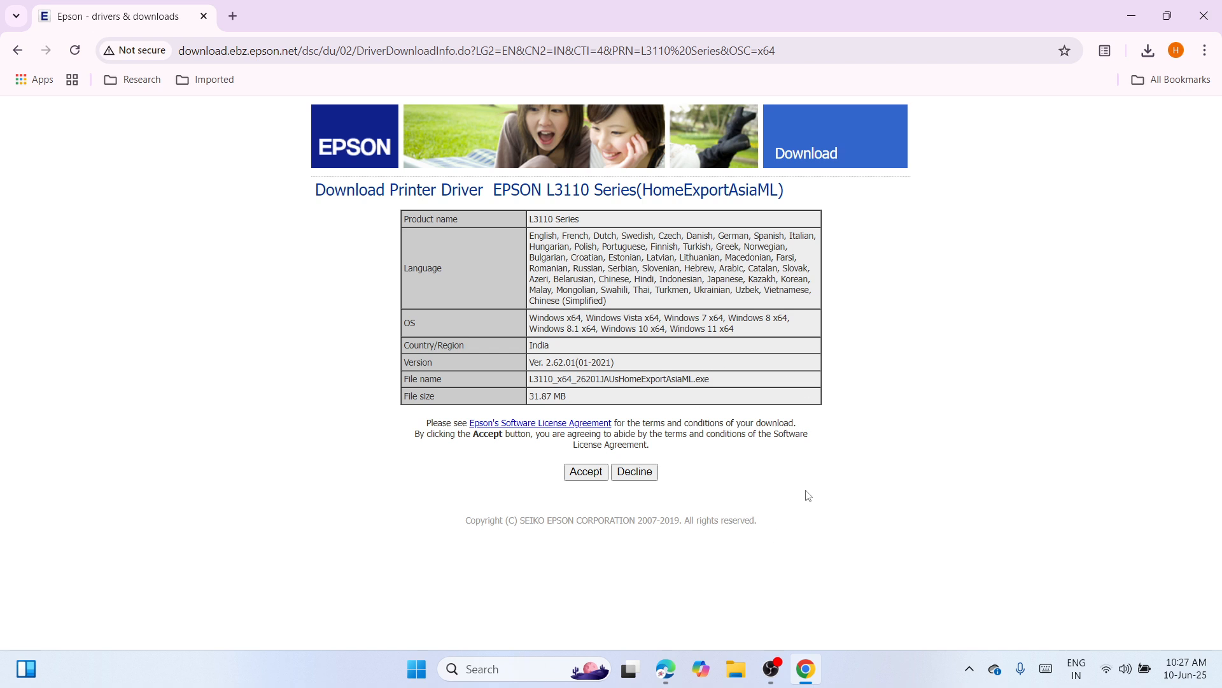
click(599, 472)
click(1202, 13)
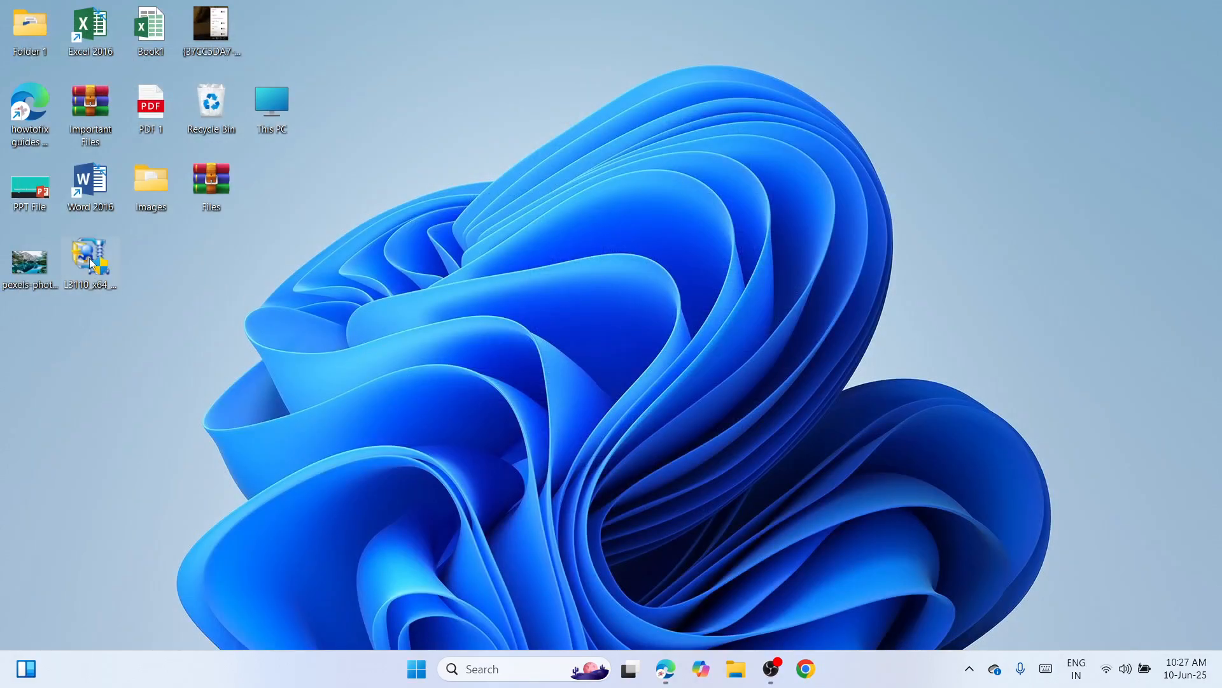
- Extract the downloaded L3110 driver file with WinRAR into a folder of the same name and place both side by side on the desktop
drag(90, 254, 467, 199)
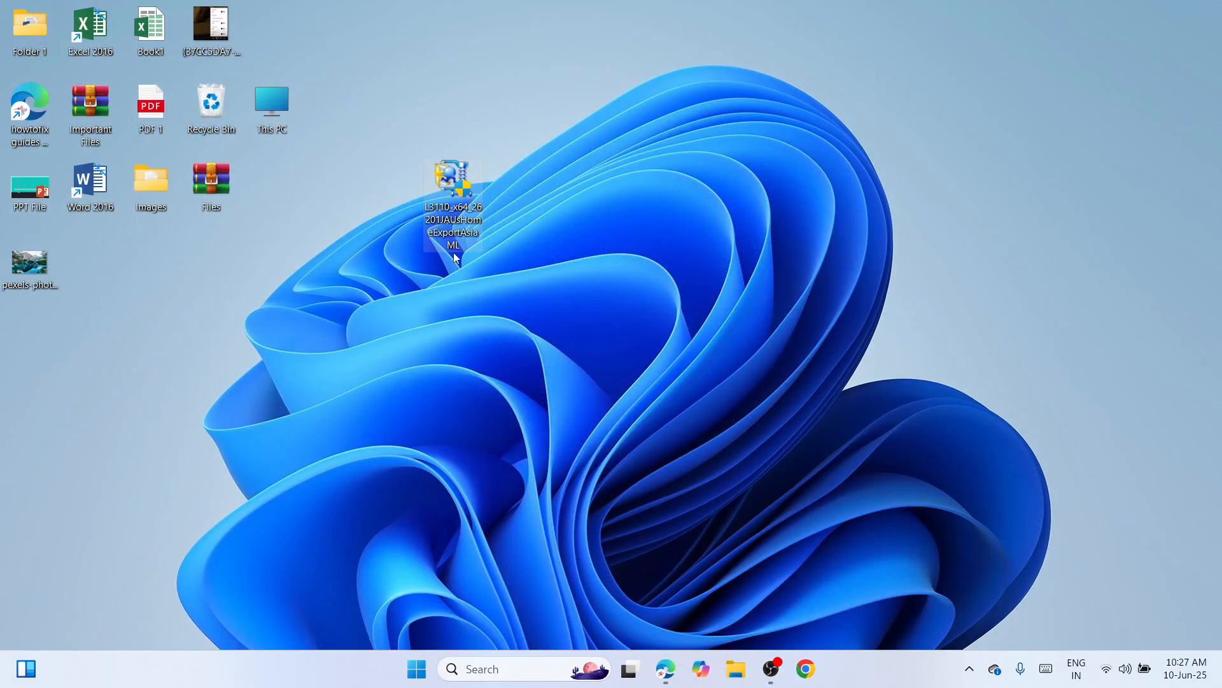
right_click(455, 175)
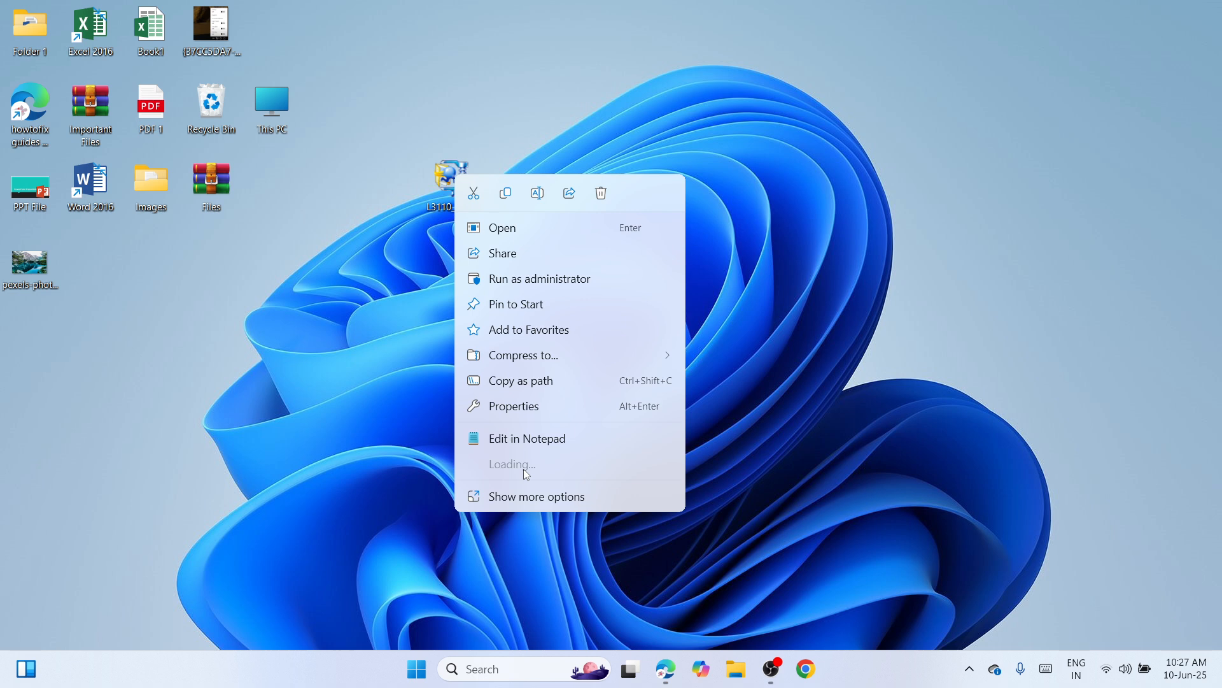
mouse_move(529, 487)
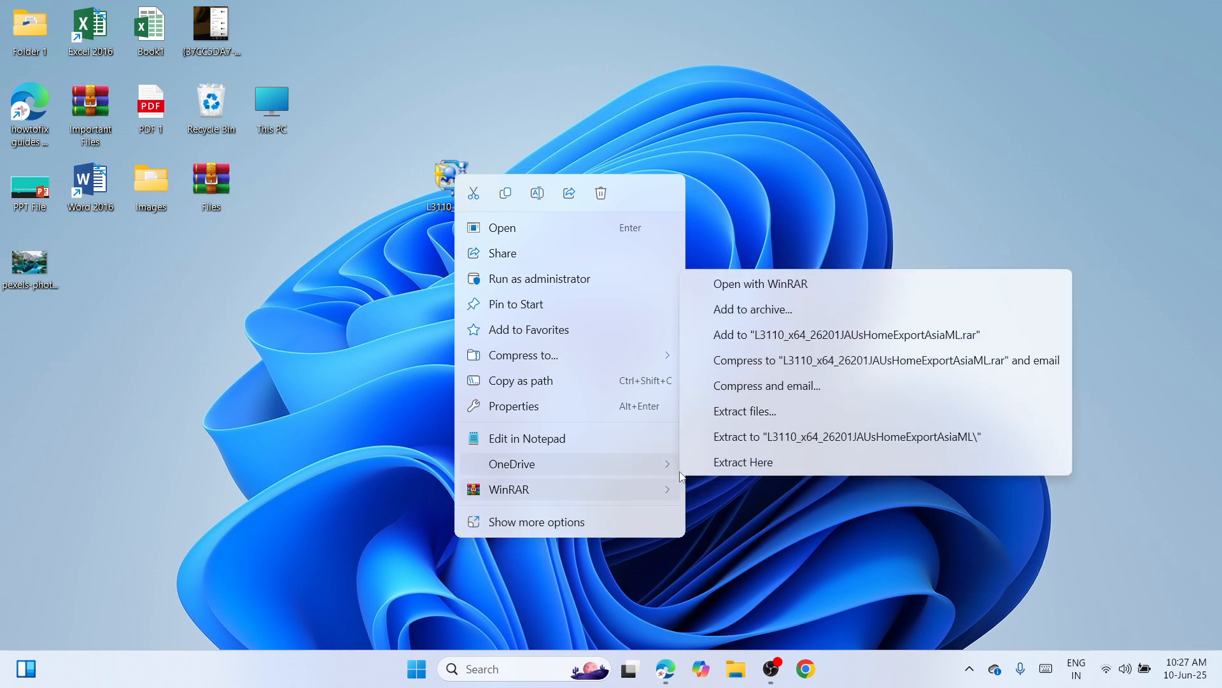
click(769, 437)
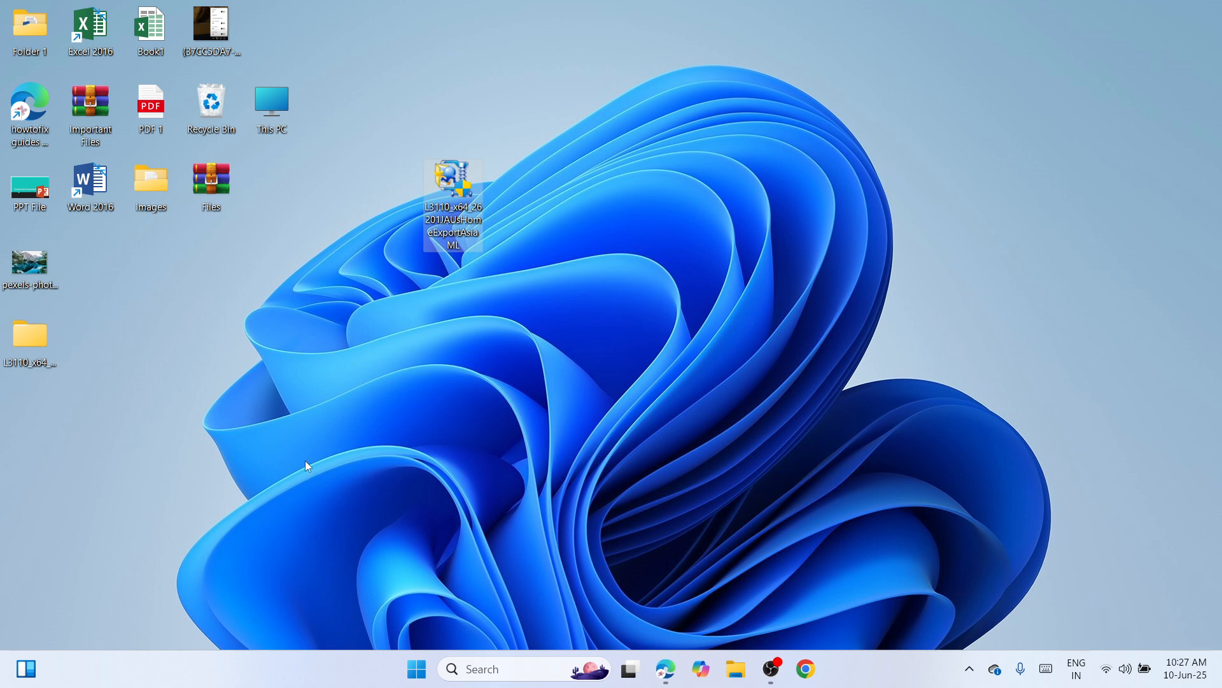
drag(26, 334, 363, 177)
click(533, 303)
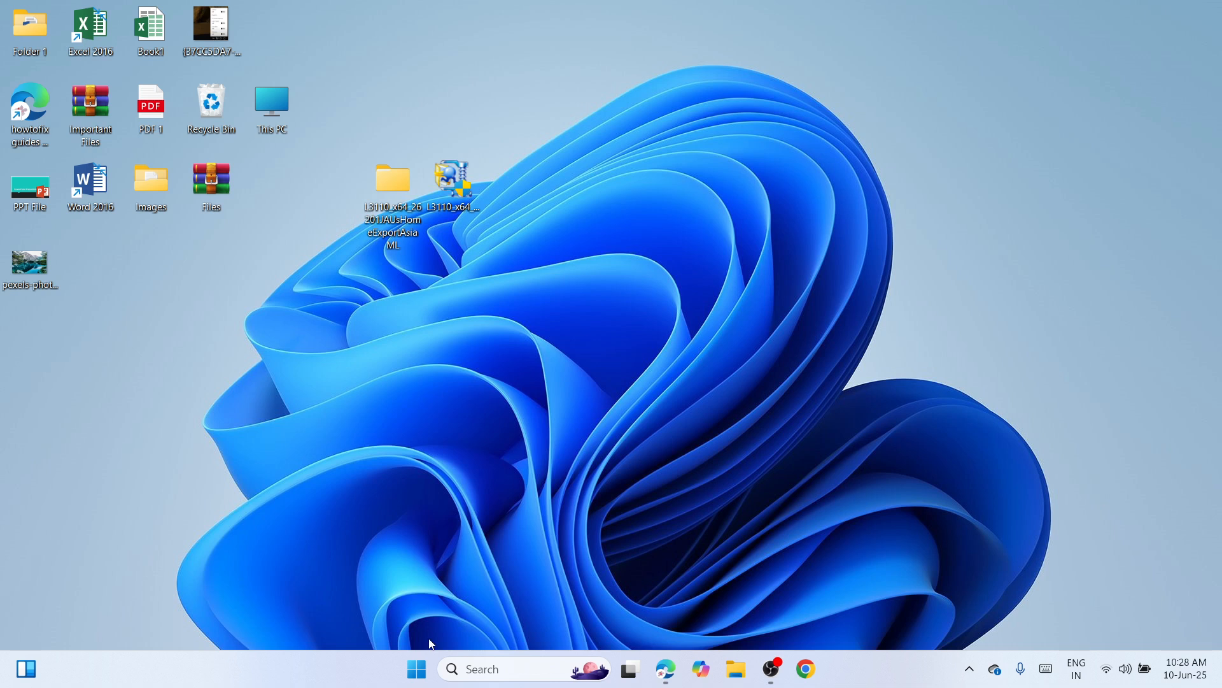
- Open the Printers & scanners settings in Windows and start adding an unlisted printer manually
right_click(417, 668)
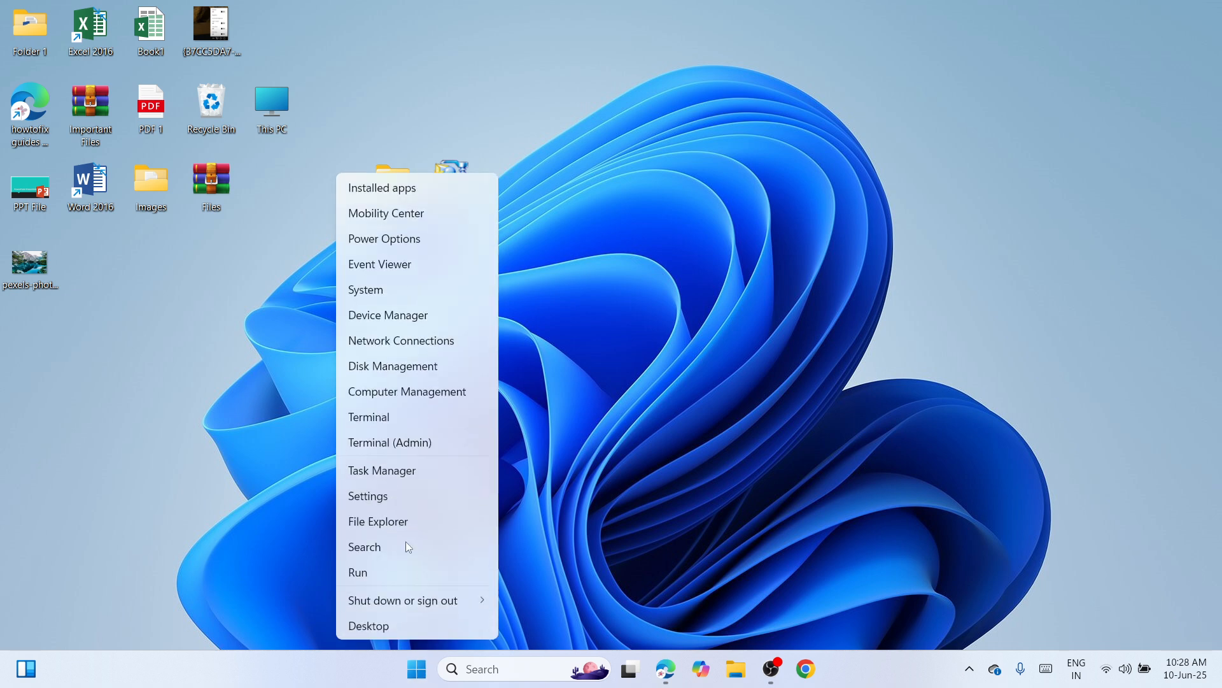
click(396, 498)
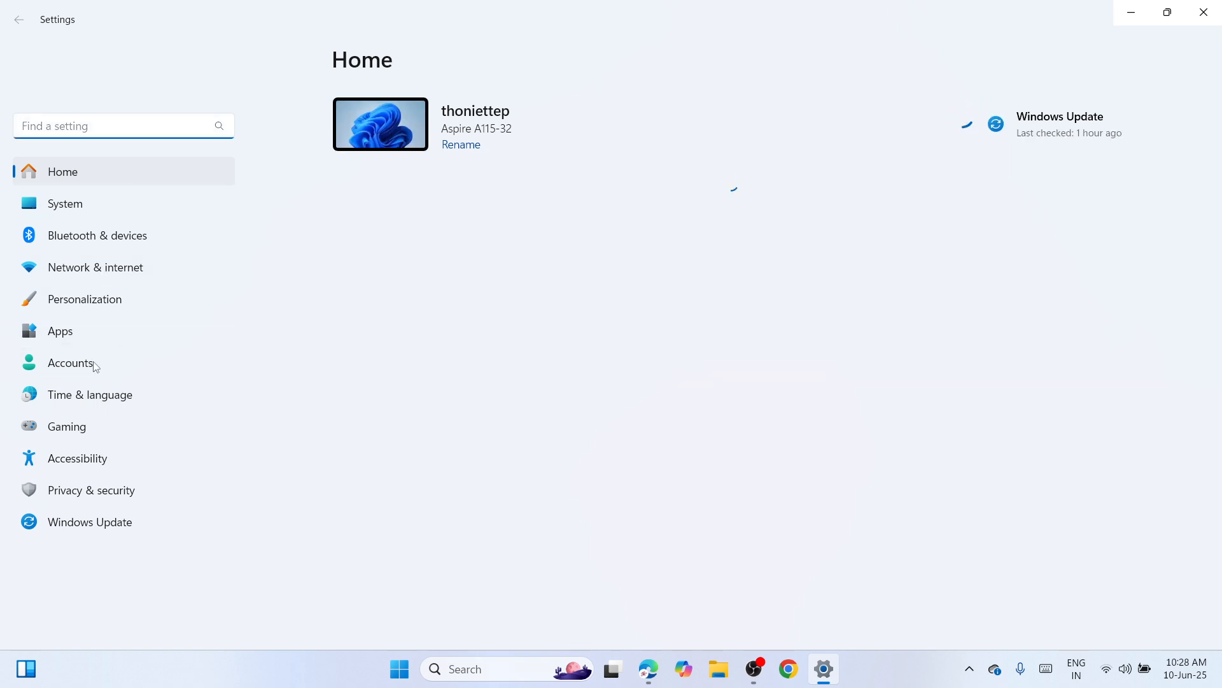
click(106, 246)
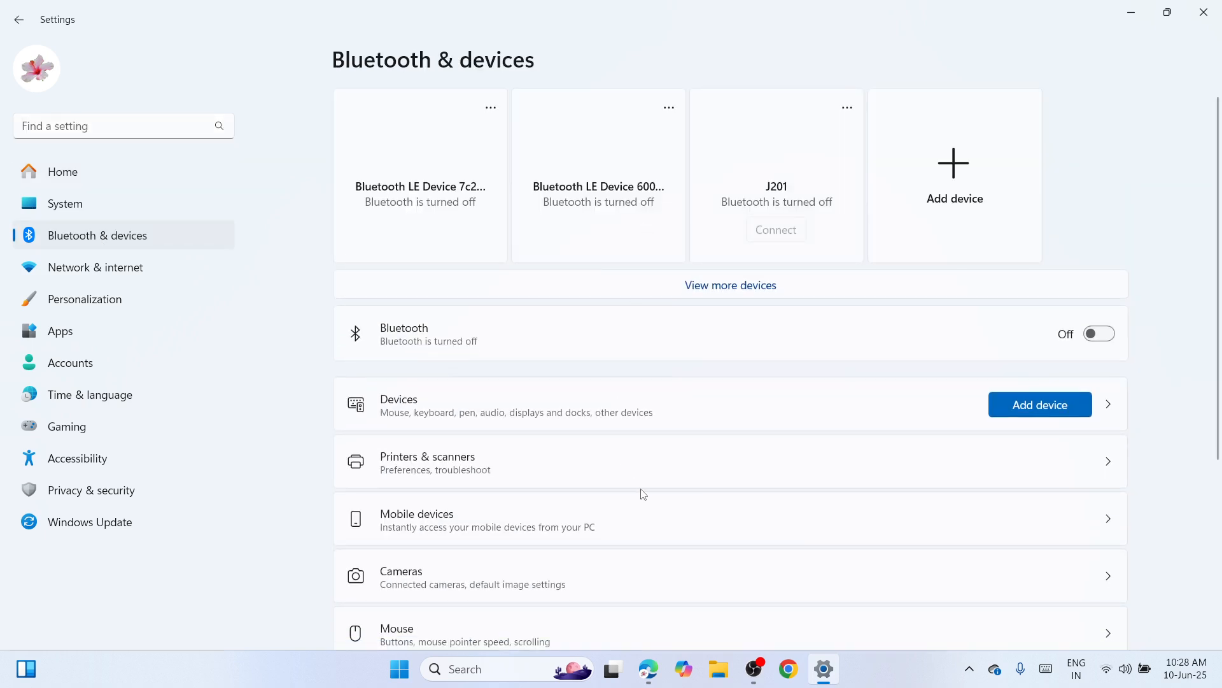
click(436, 462)
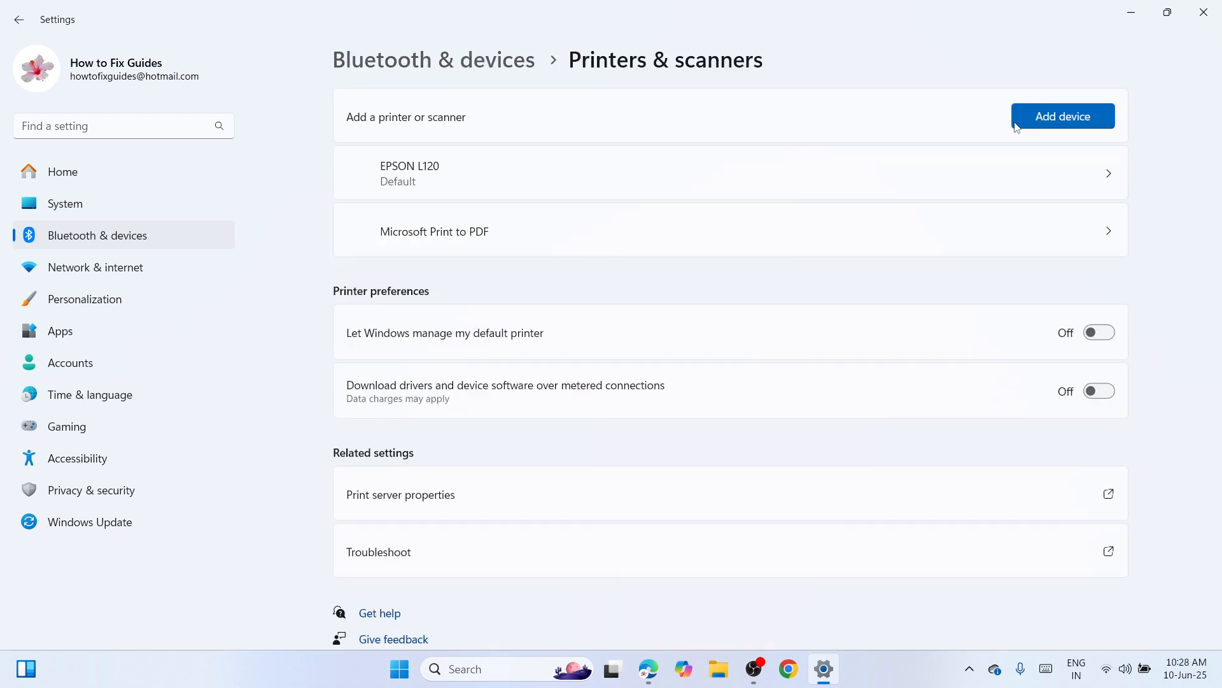
click(1073, 127)
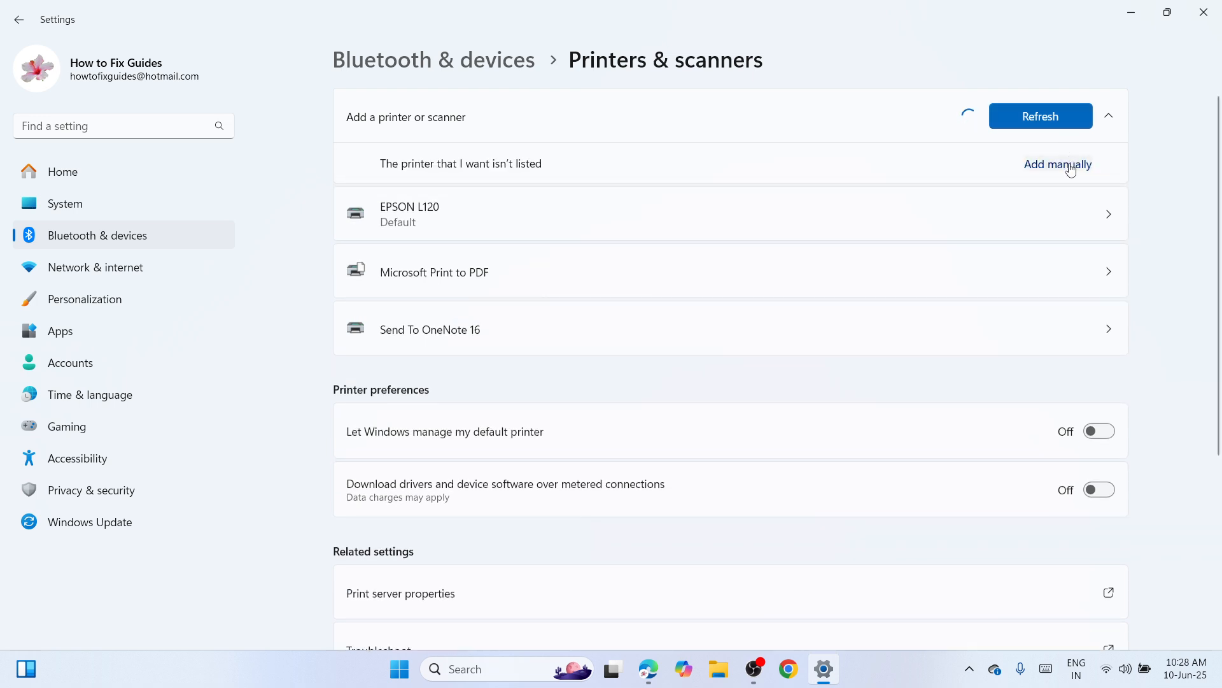
click(1071, 167)
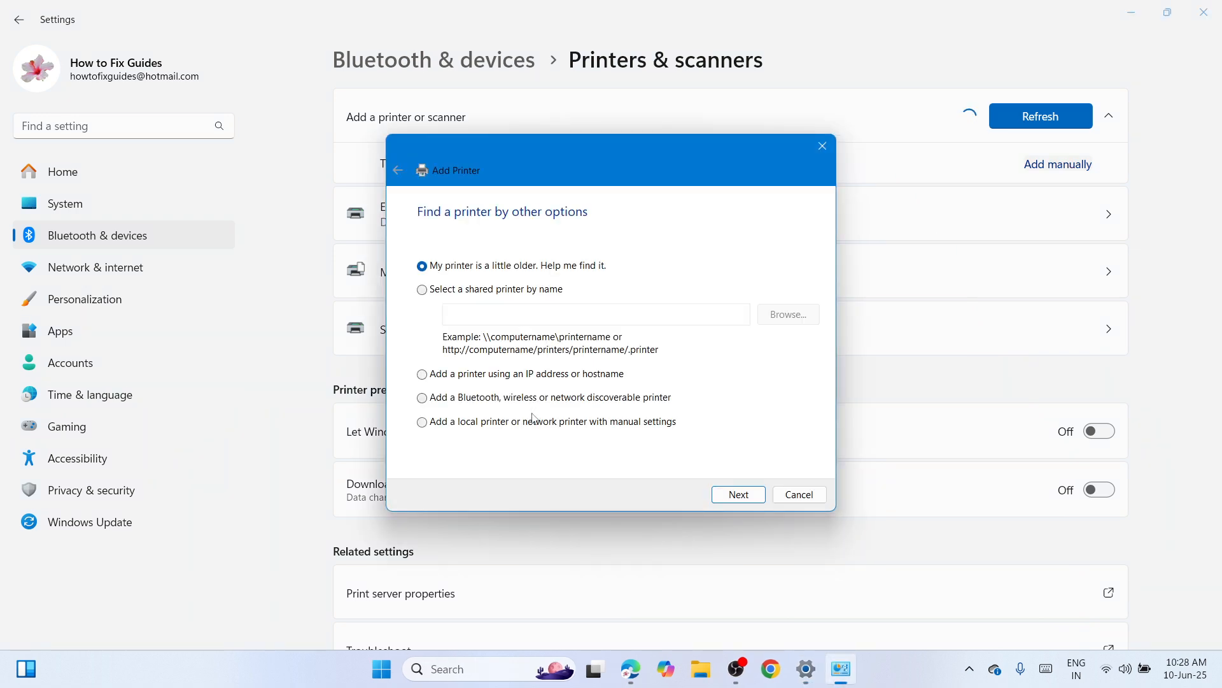
- Choose a local printer with manual settings and assign the existing port USB001 (Virtual printer port for USB)
click(534, 425)
click(739, 496)
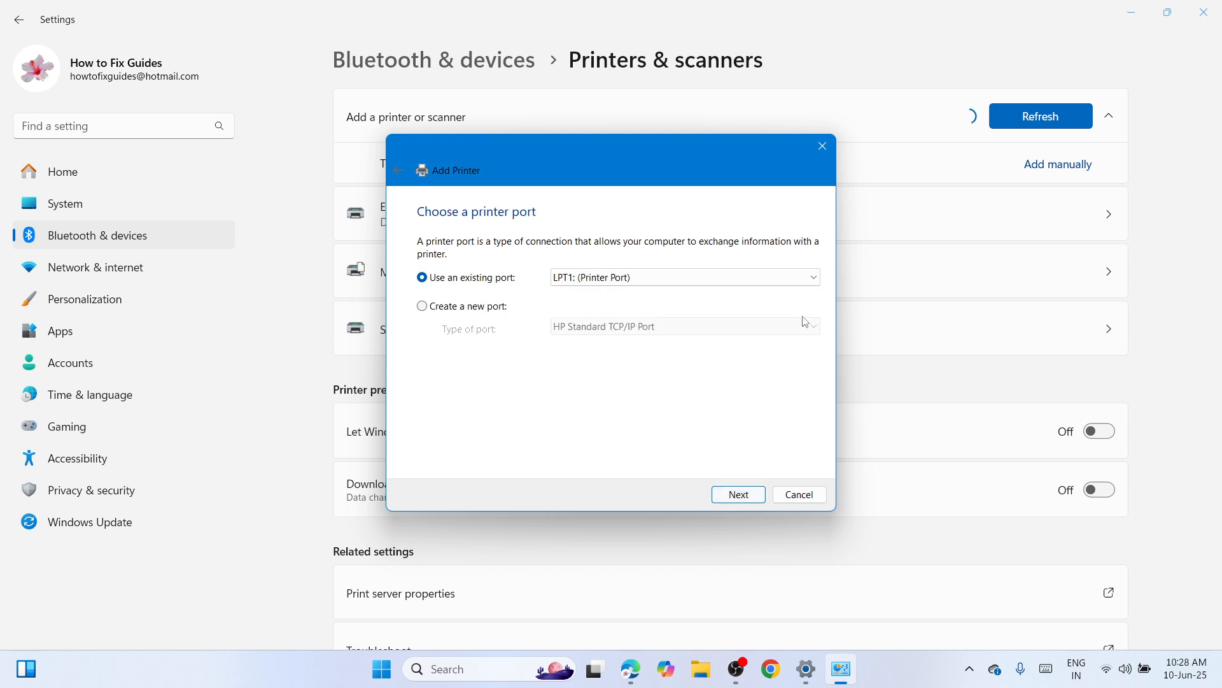
click(809, 283)
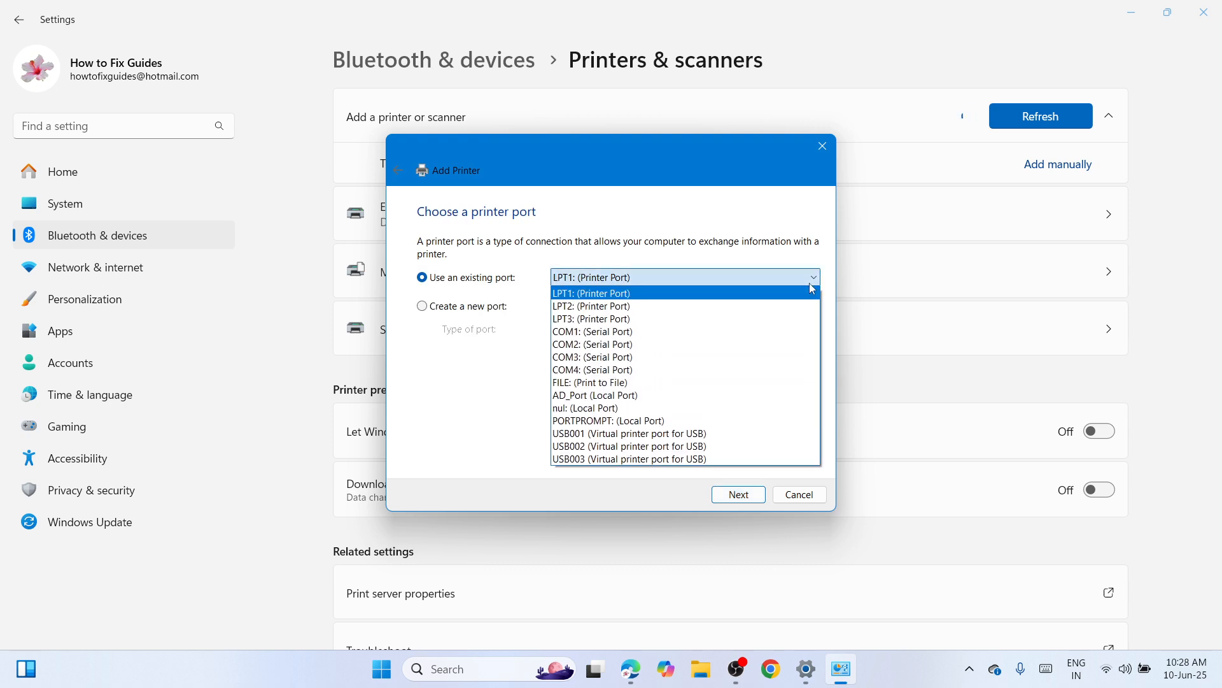
click(728, 441)
click(732, 493)
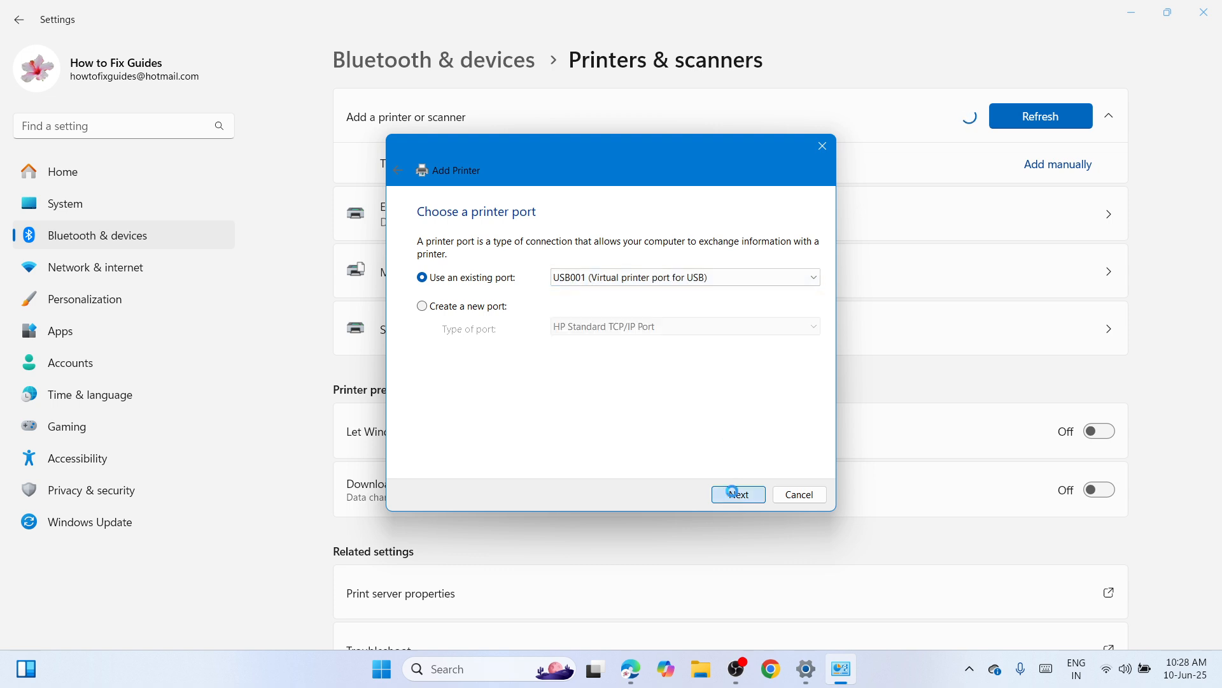
- Load the driver from disk using E_WF1UPE.INF in the WINX64 subfolder of the extracted L3110 folder on the desktop
click(785, 433)
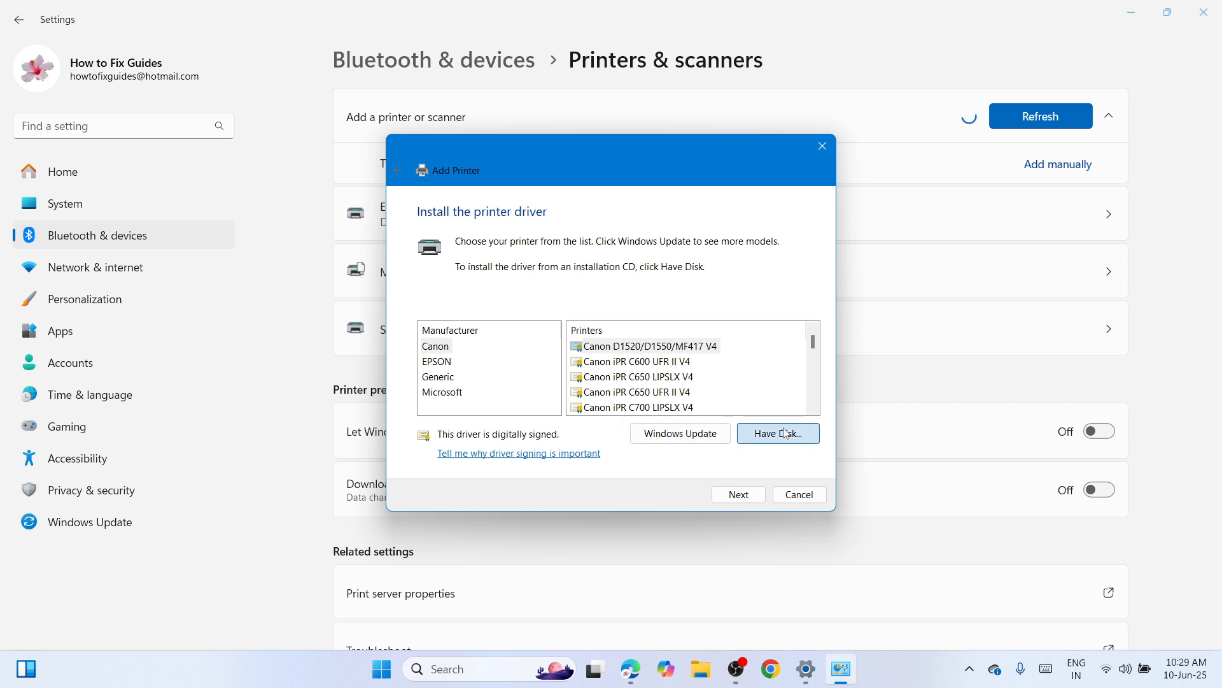
click(732, 401)
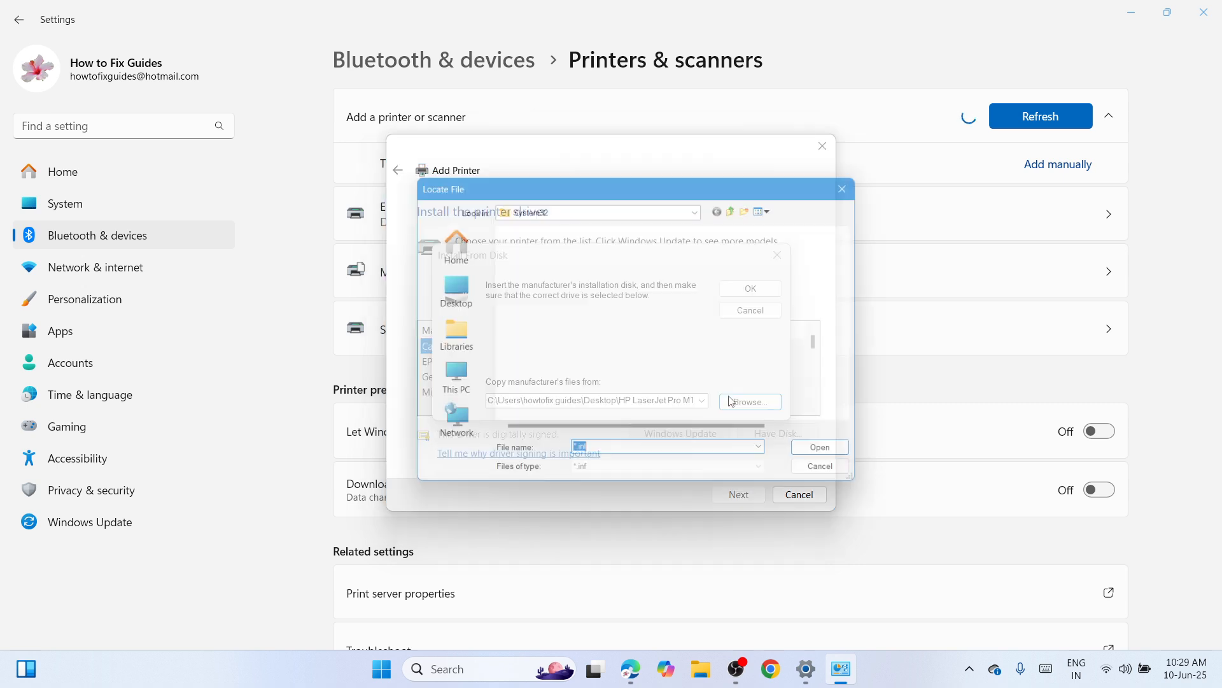
click(448, 302)
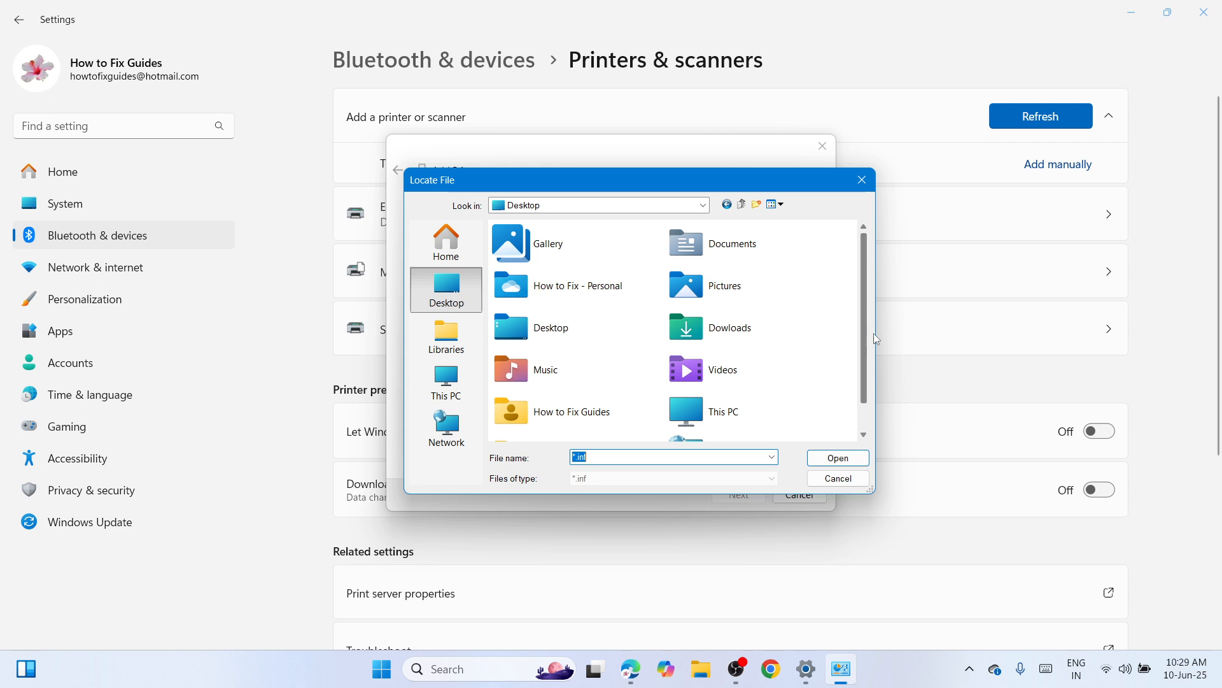
drag(867, 326, 872, 421)
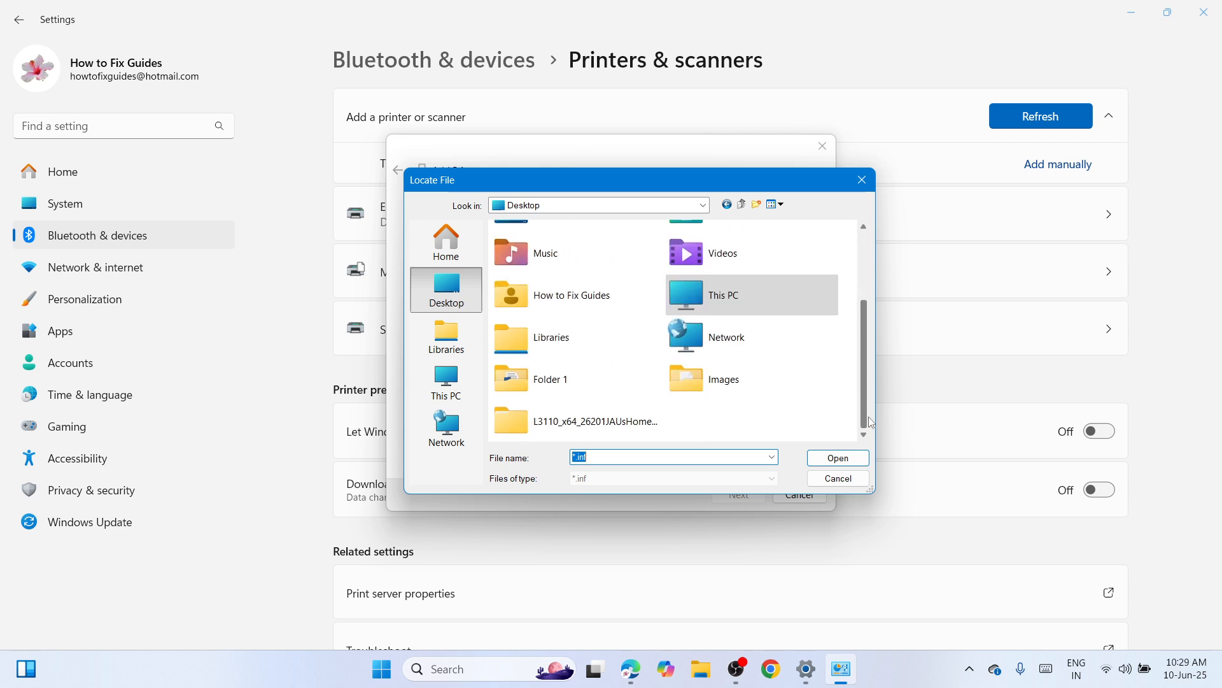
click(606, 429)
double_click(586, 422)
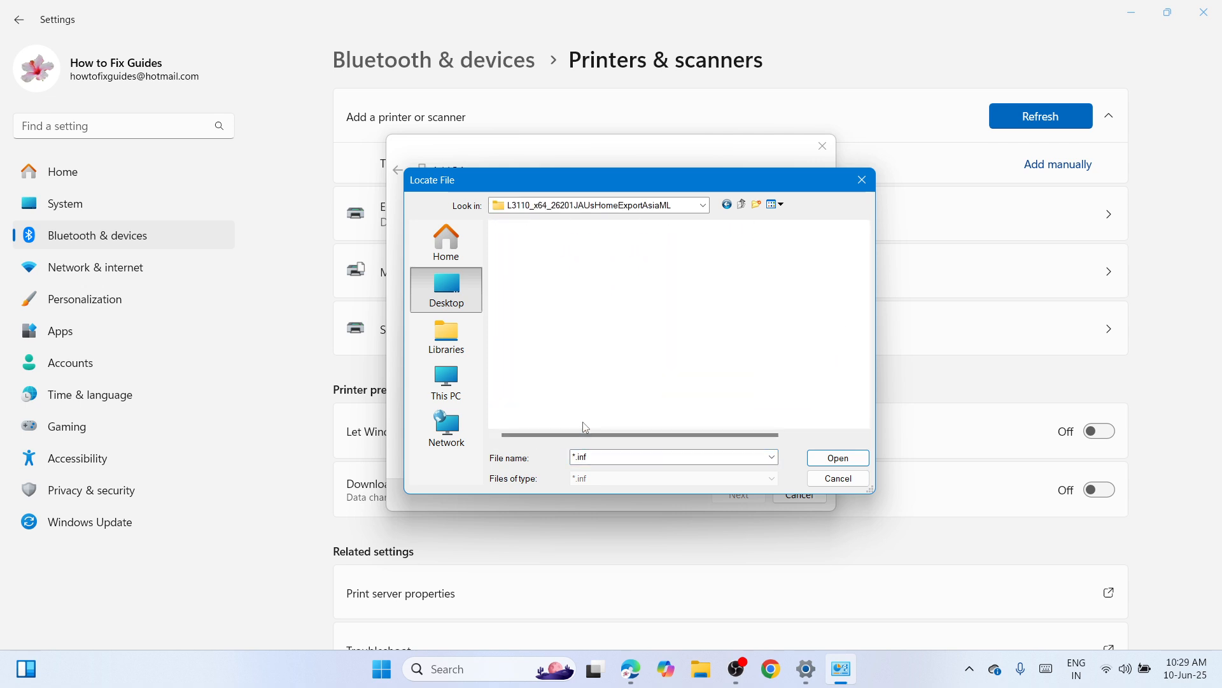
double_click(567, 247)
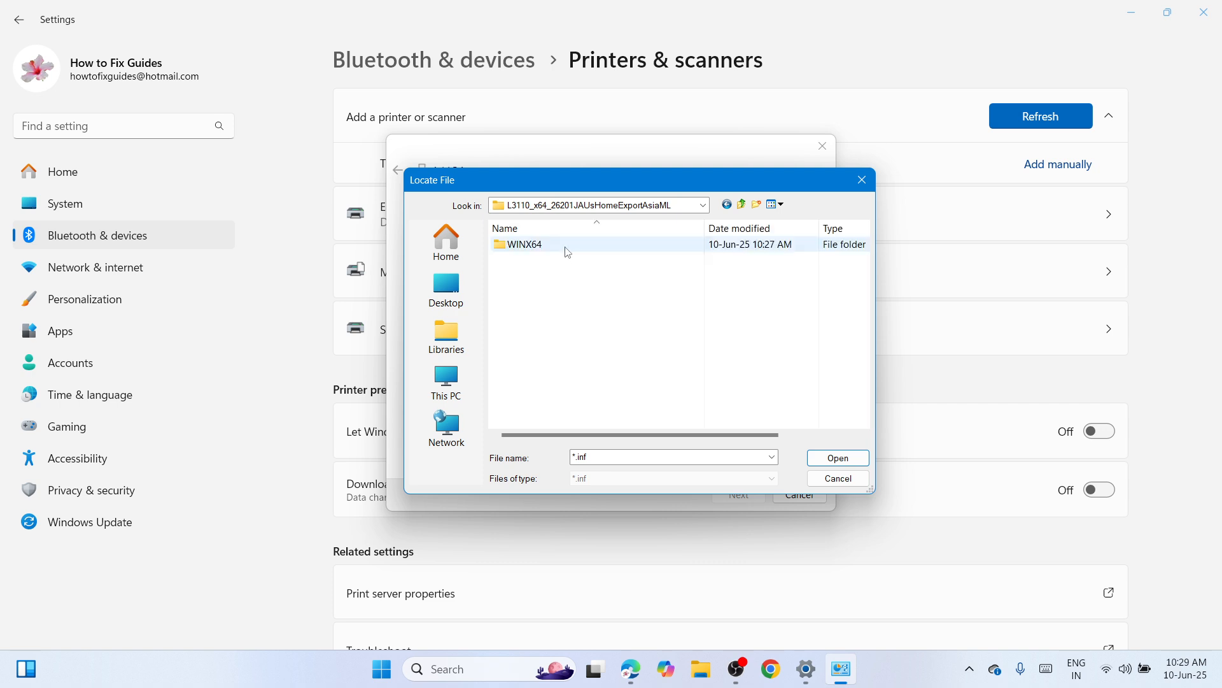
double_click(567, 247)
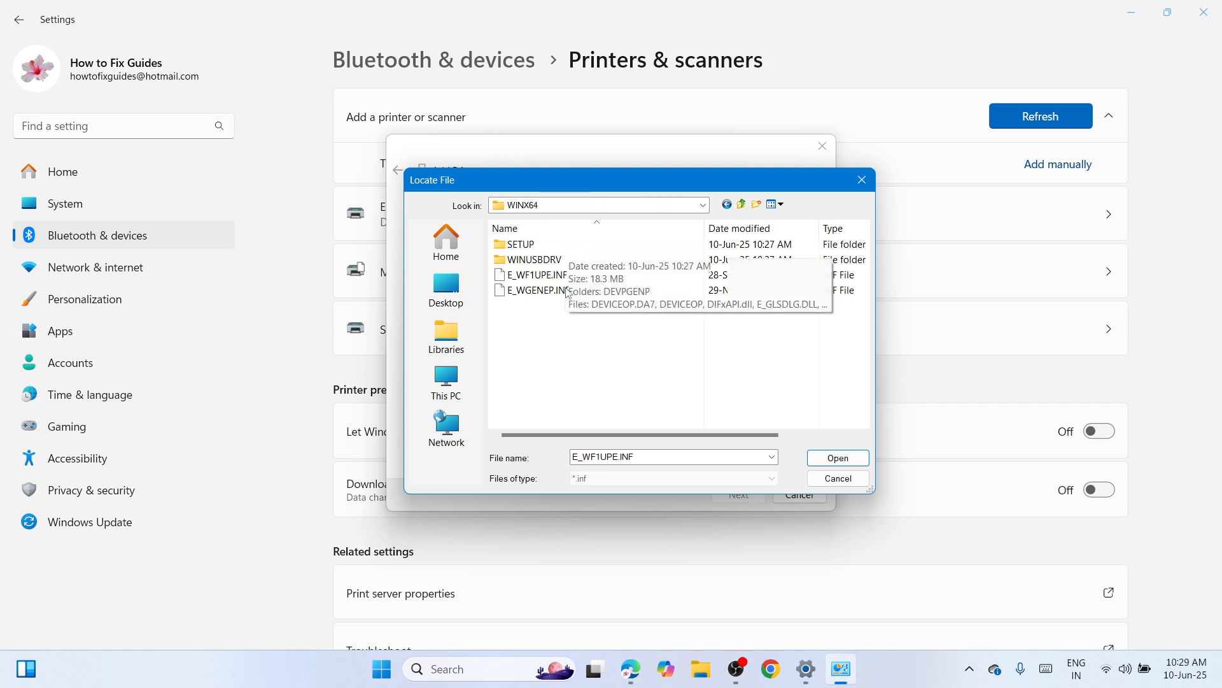
click(554, 276)
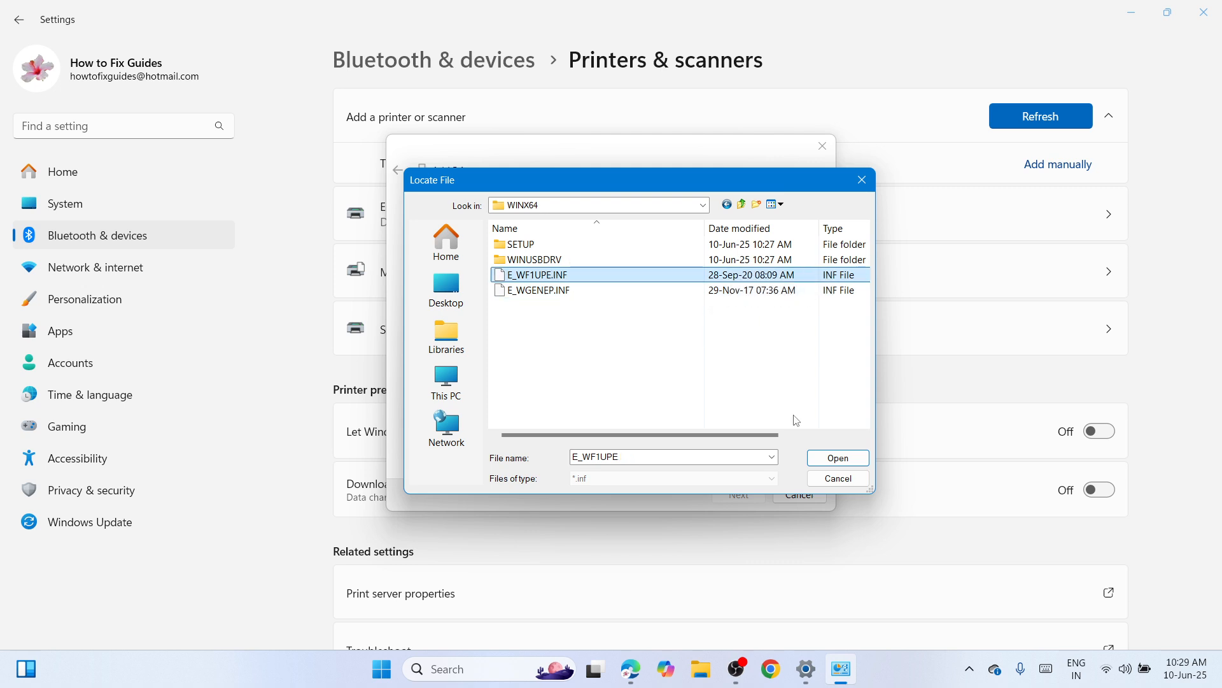
click(837, 457)
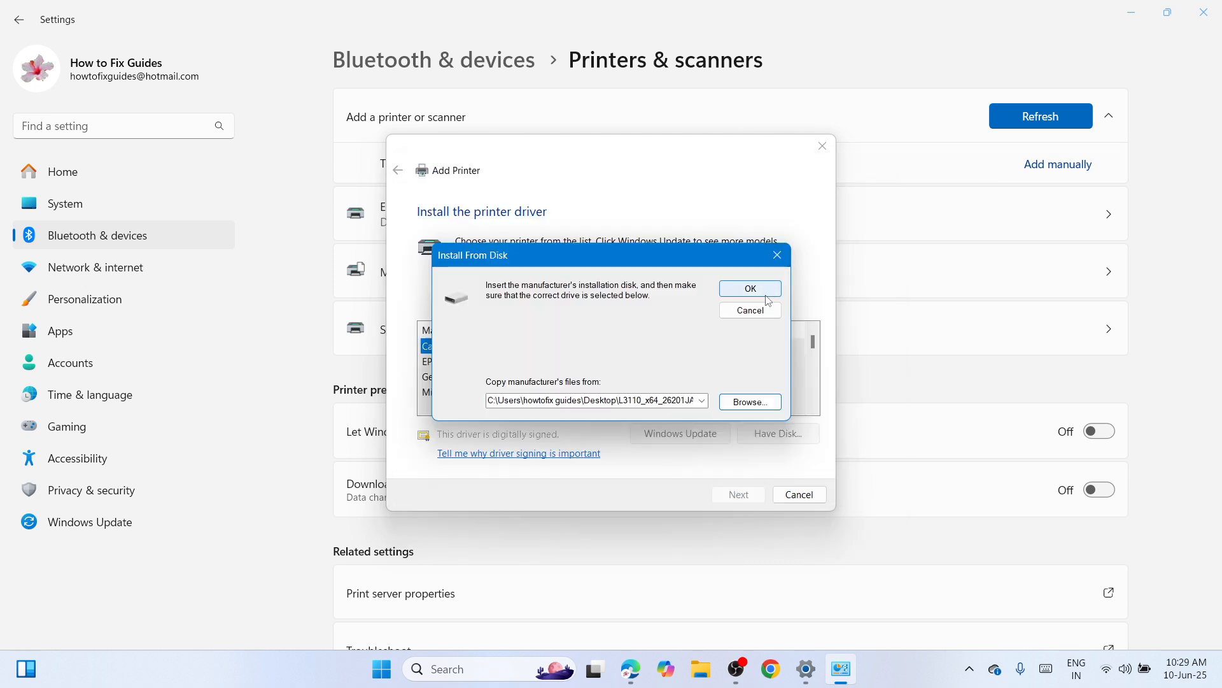
click(761, 296)
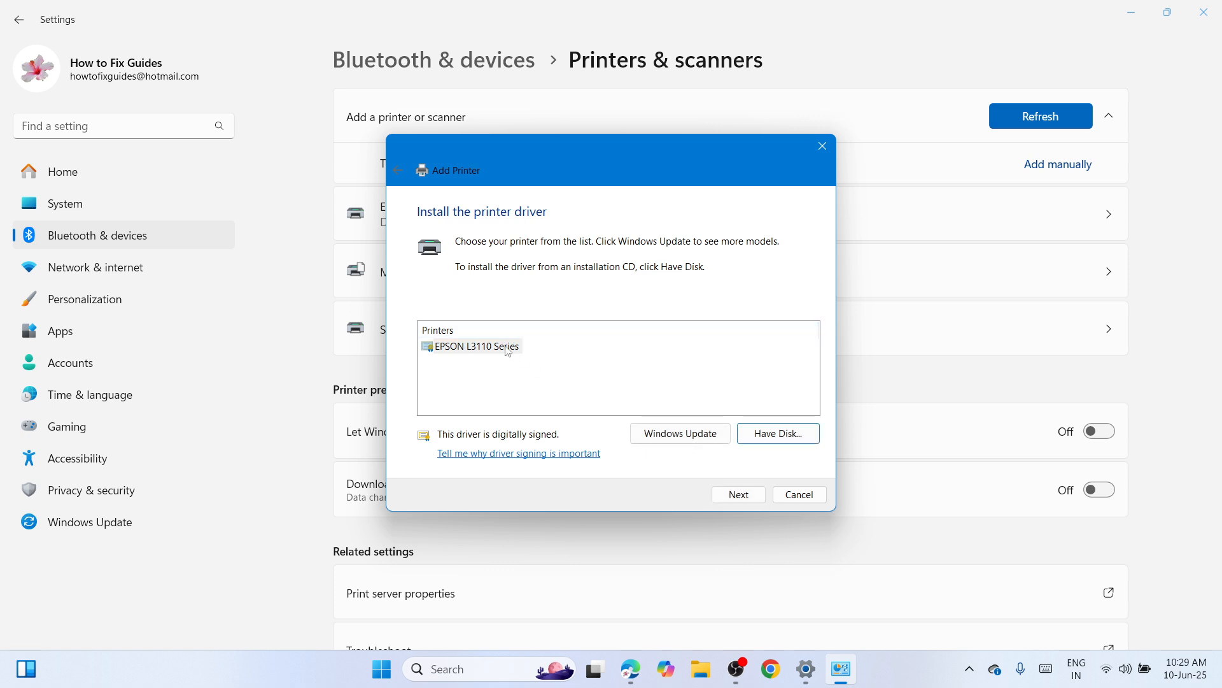
- Install the EPSON L3110 Series driver with the printer name EPSON L3115, keep network sharing on, and finish the wizard
click(503, 348)
click(746, 501)
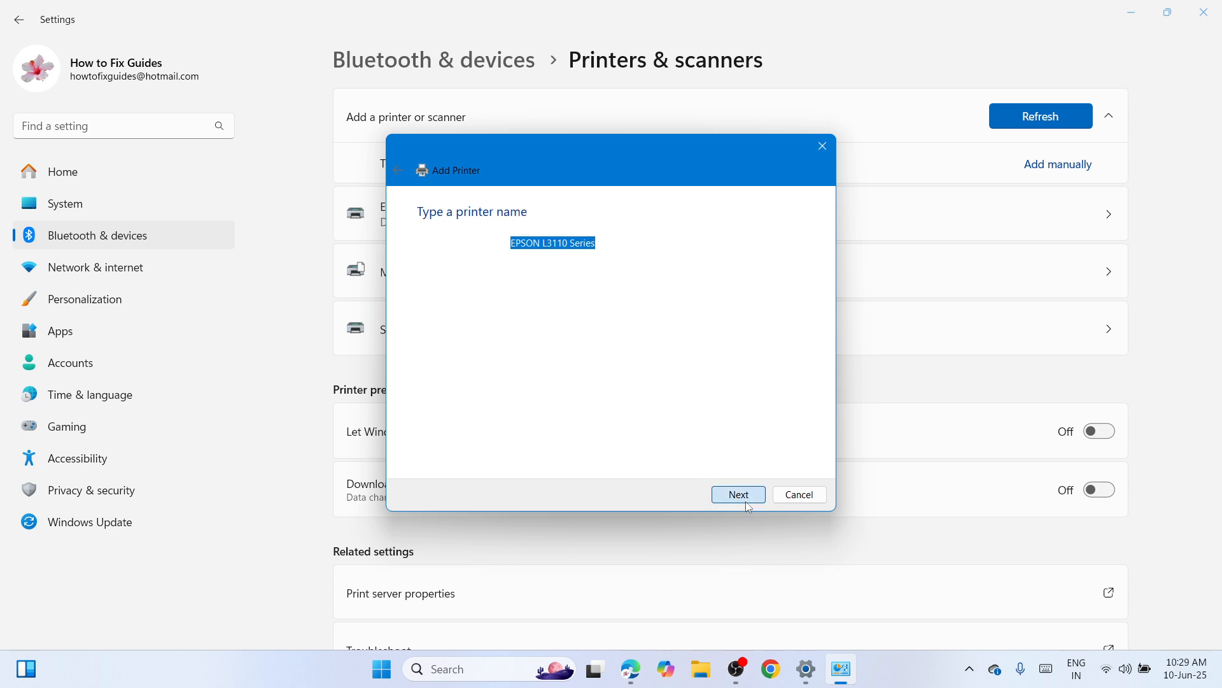
click(630, 248)
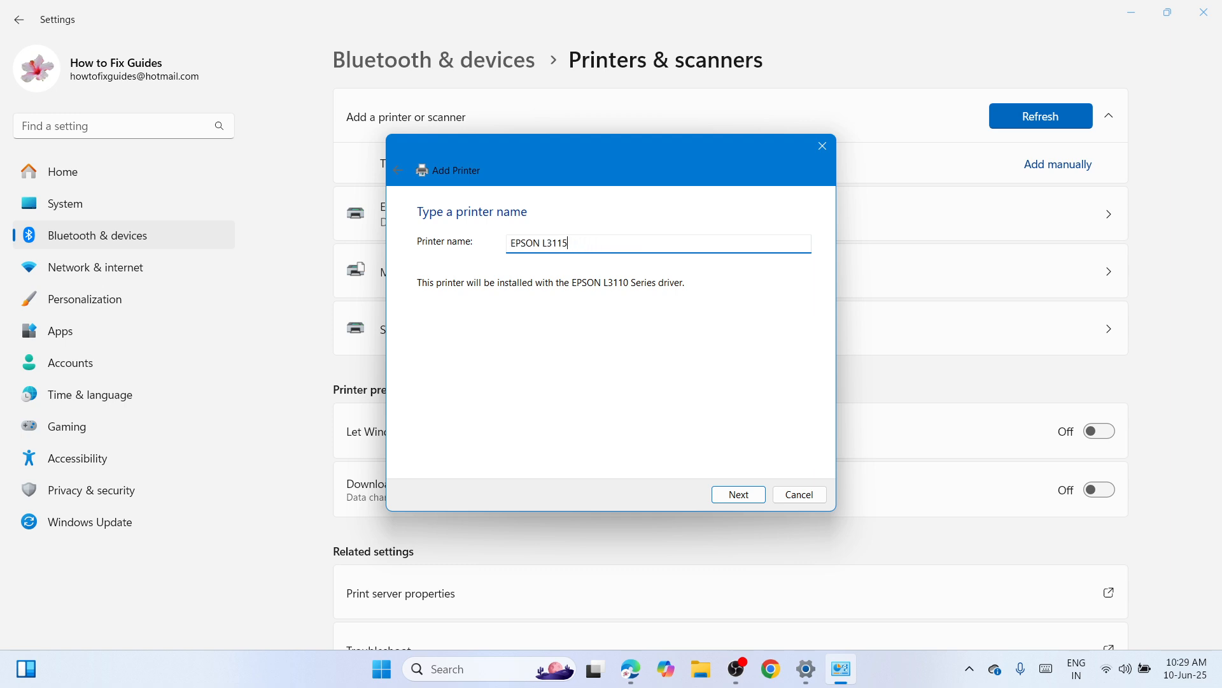
click(754, 502)
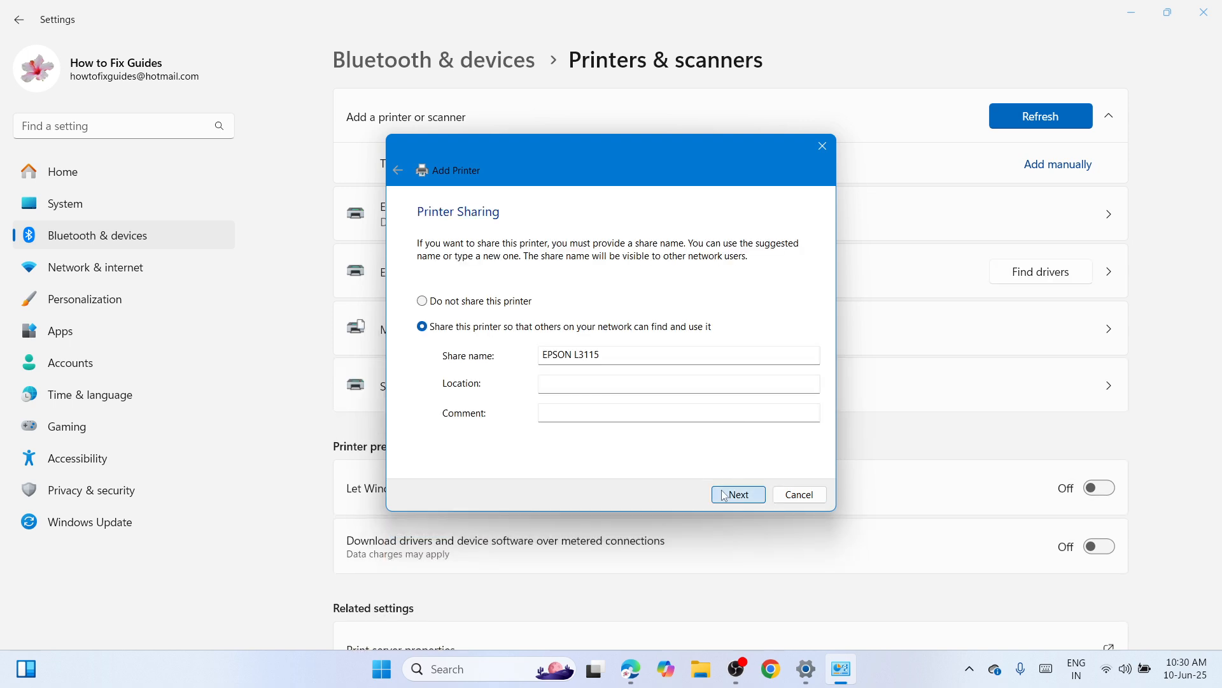
click(732, 496)
click(764, 498)
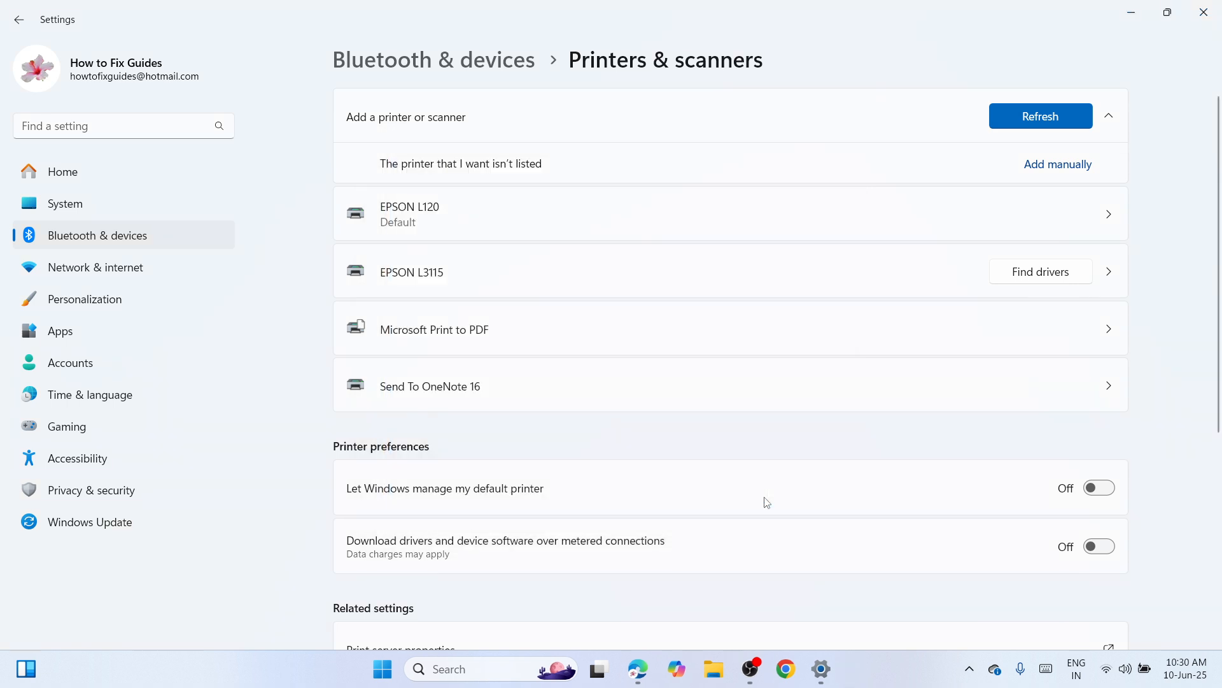
- View the settings page of the EPSON L3115 printer and minimize the Settings window
click(843, 278)
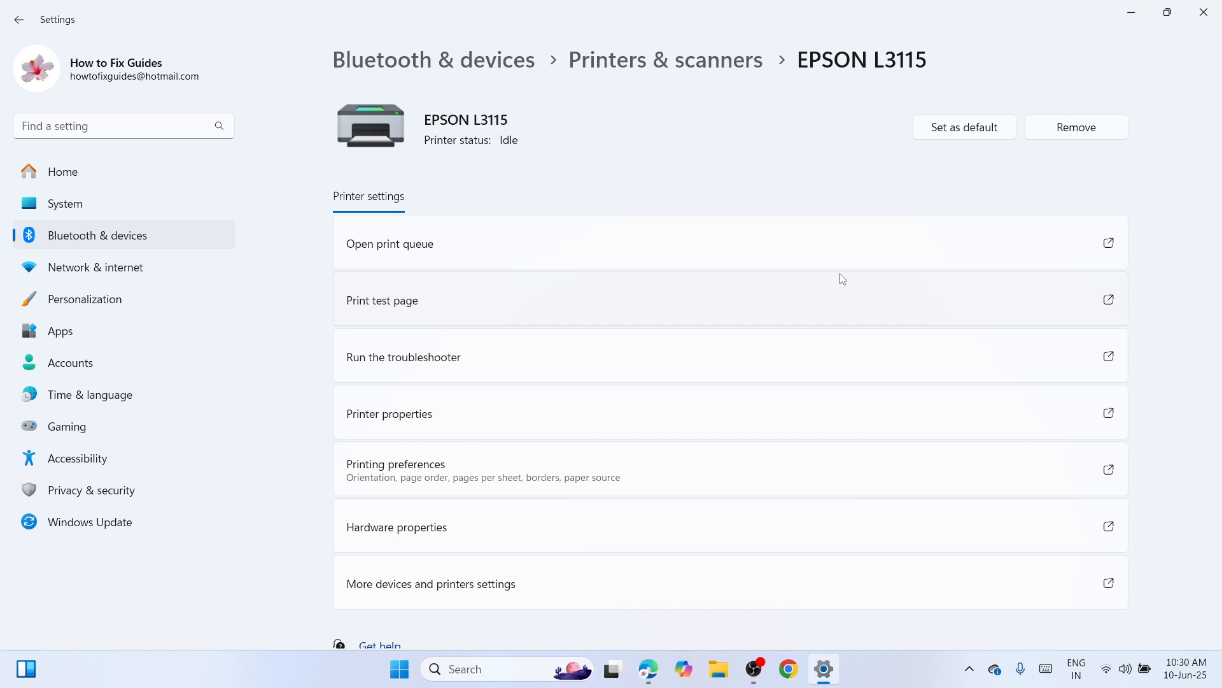
click(1131, 12)
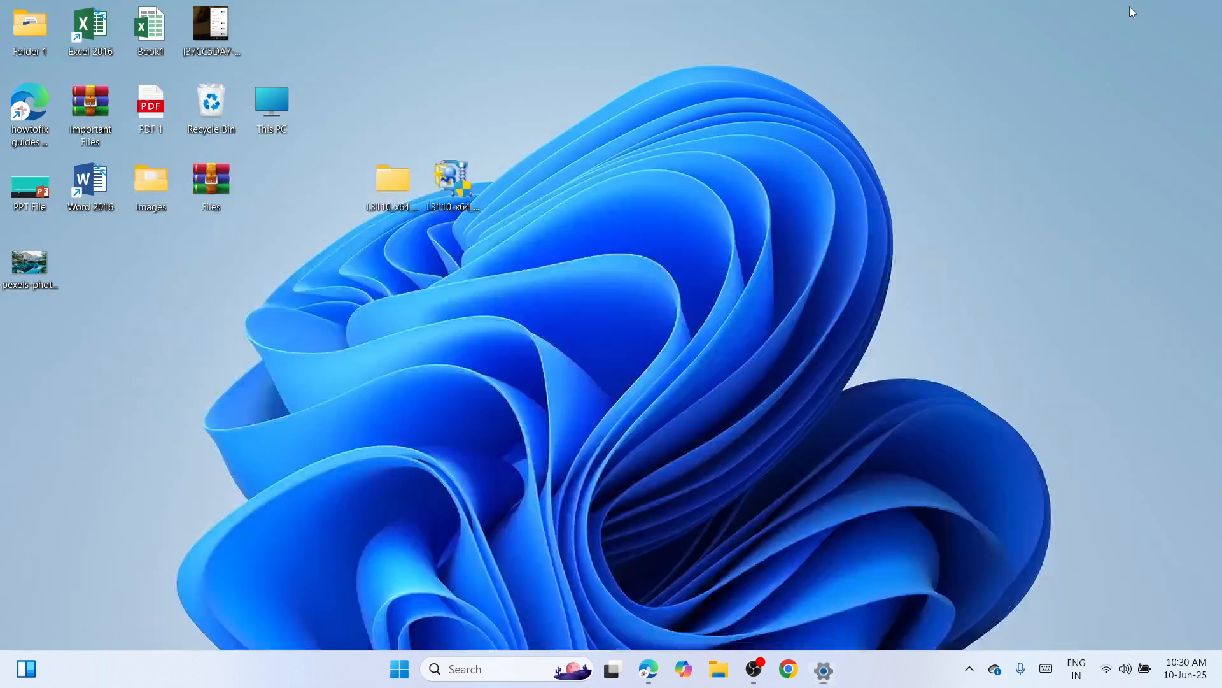